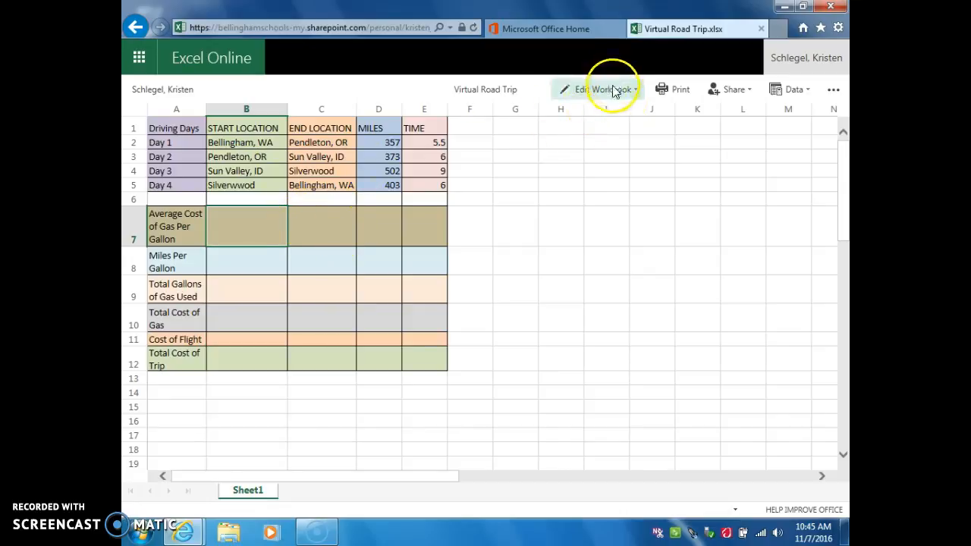
Step: Open the workbook for editing in the browser and enter the label Totals in cell A6
left_click(607, 89)
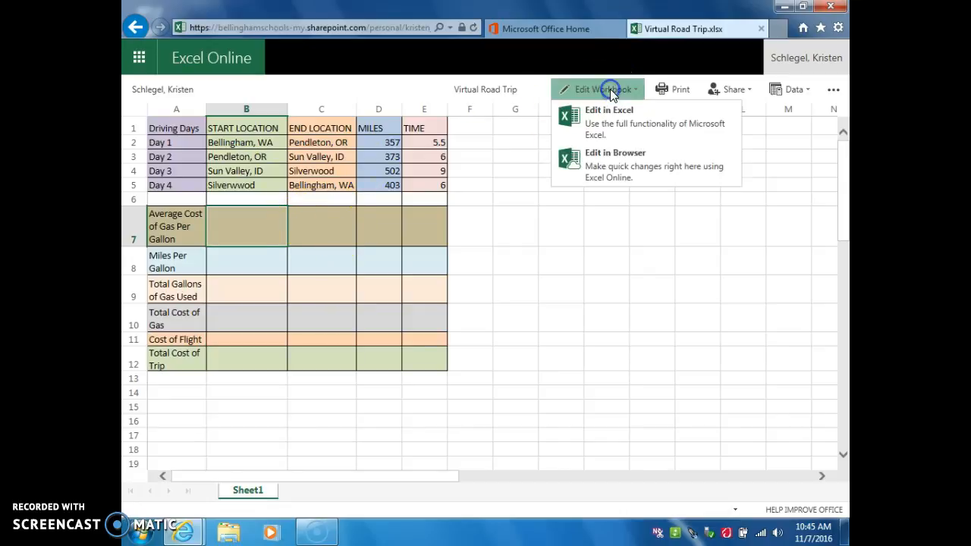
left_click(616, 168)
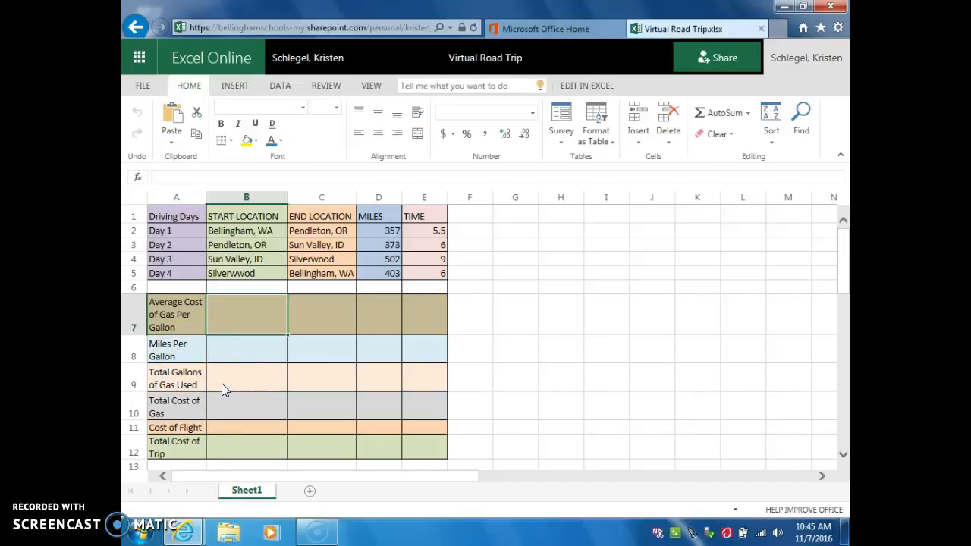
left_click(377, 285)
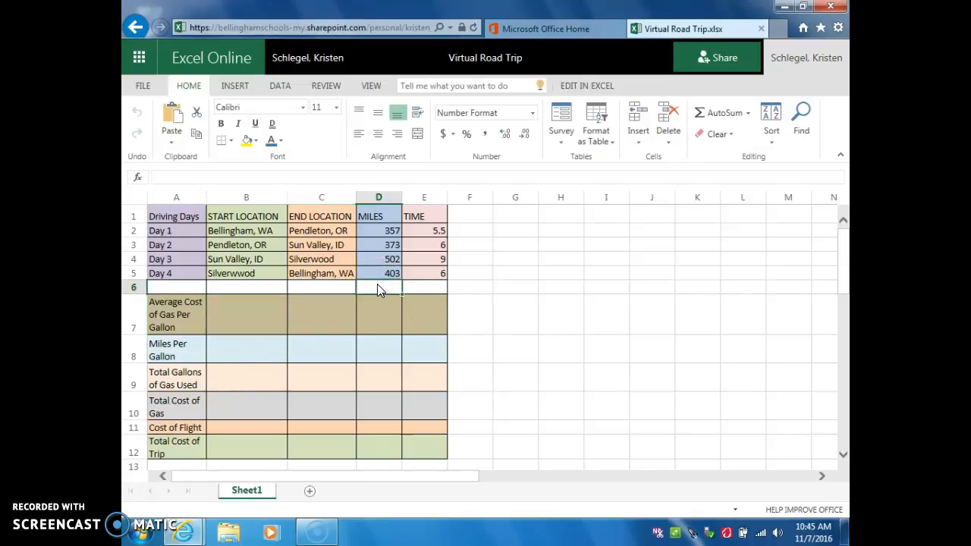
left_click(161, 282)
left_click(168, 282)
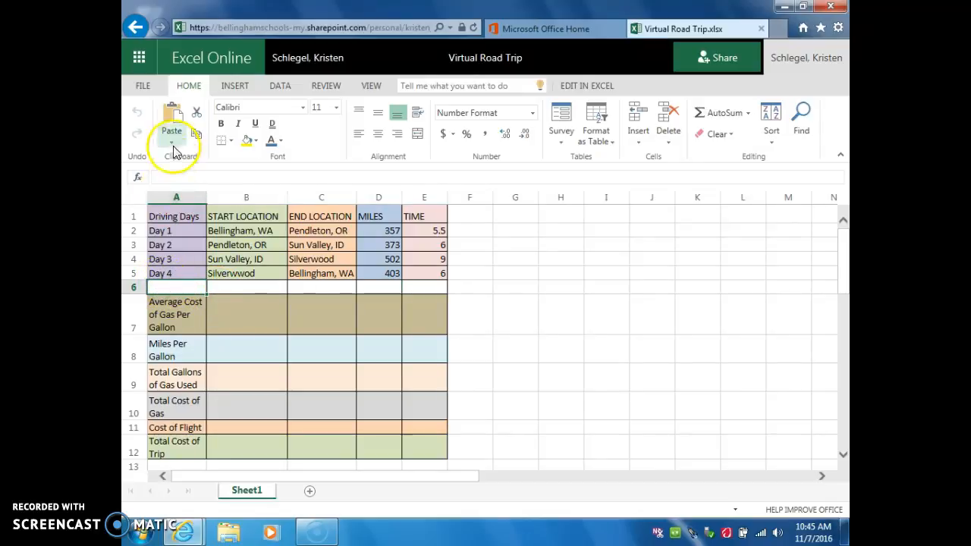
left_click(170, 179)
type("Totals")
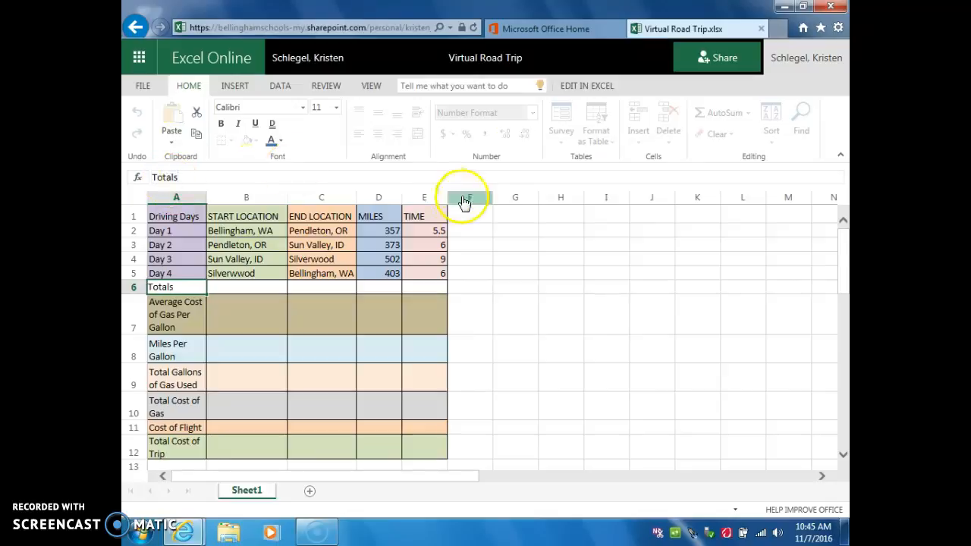
Step: Total the miles for all four driving days in cell D6 with the formula =sum(D2:D5)
left_click(378, 290)
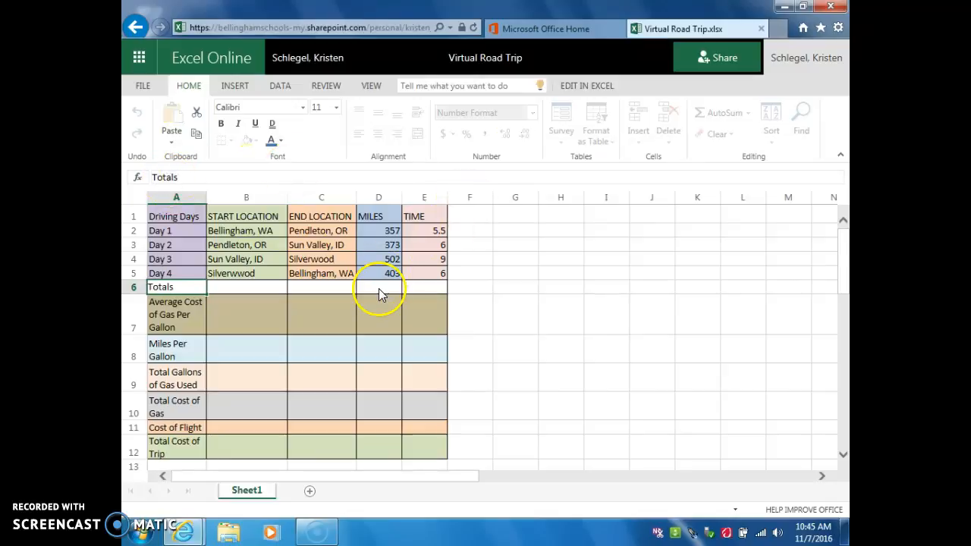
left_click(380, 288)
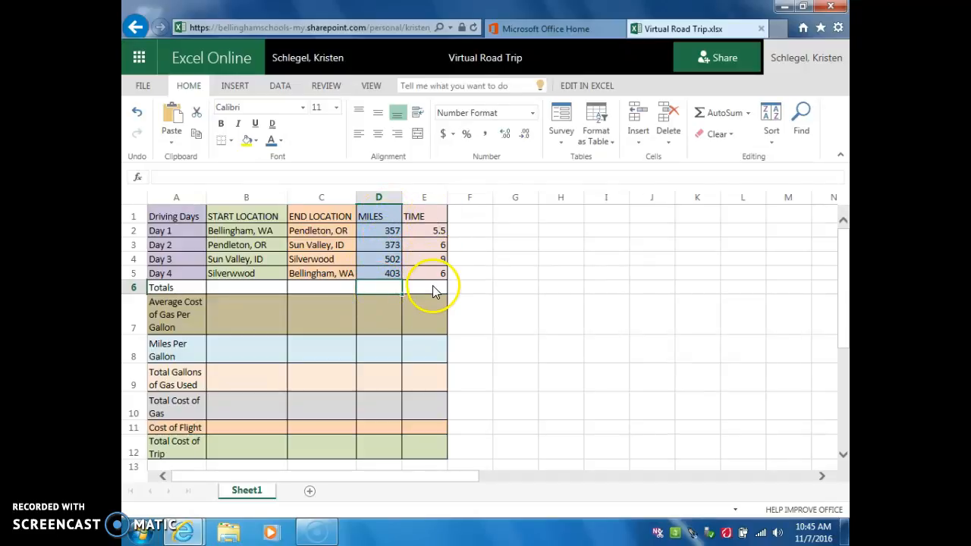
left_click(169, 177)
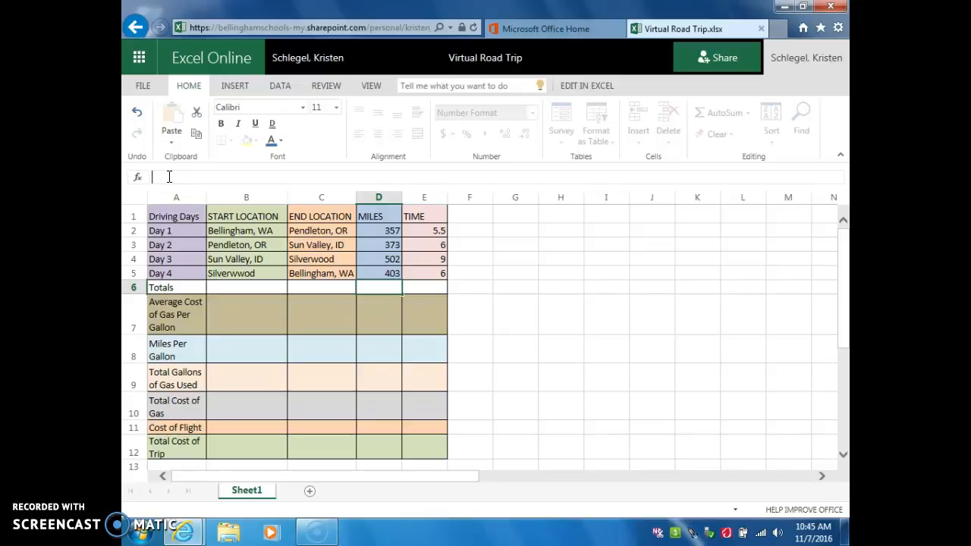
type("=")
type("sum")
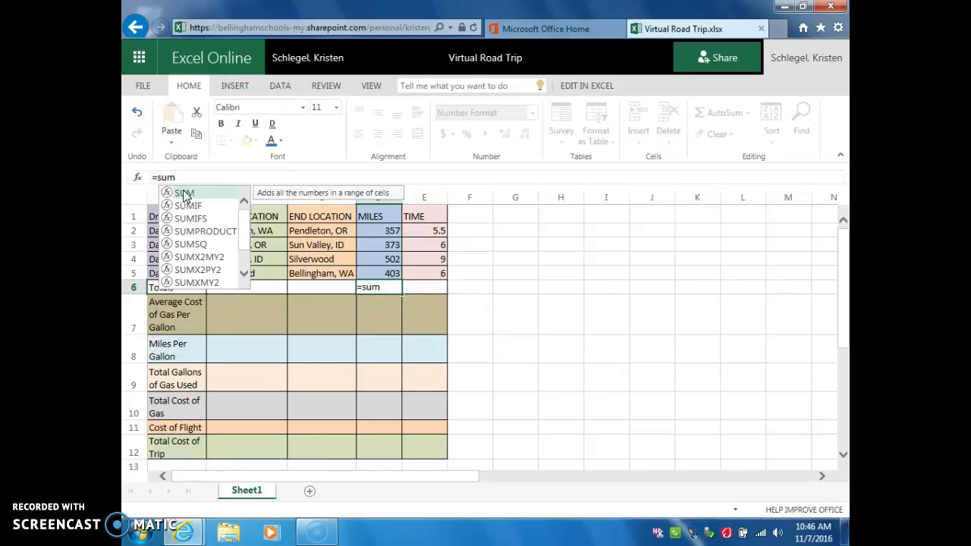
type("(")
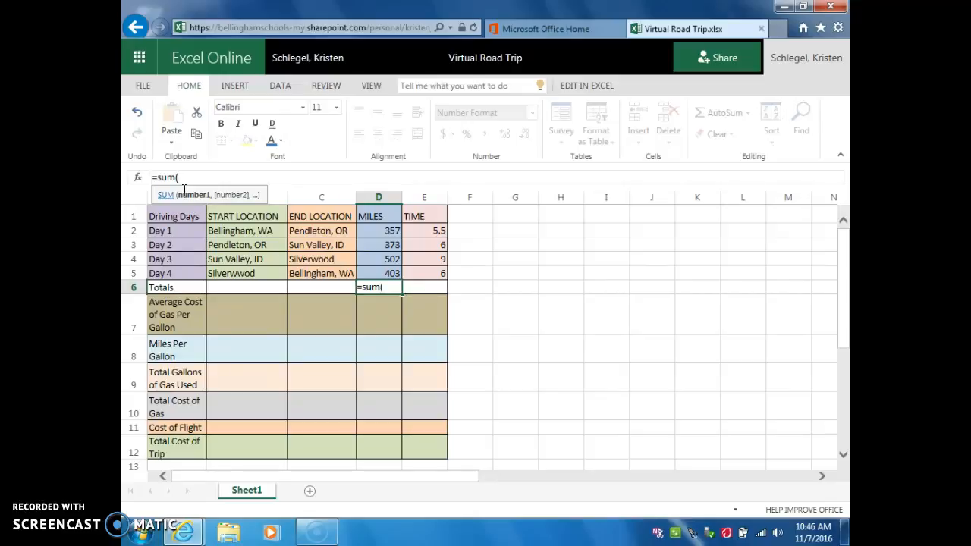
left_click(380, 231)
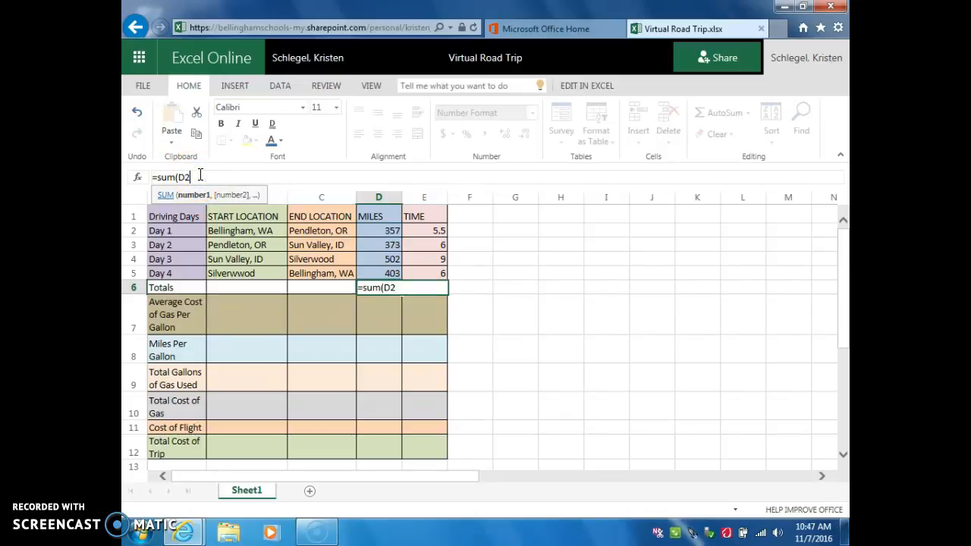
type(":")
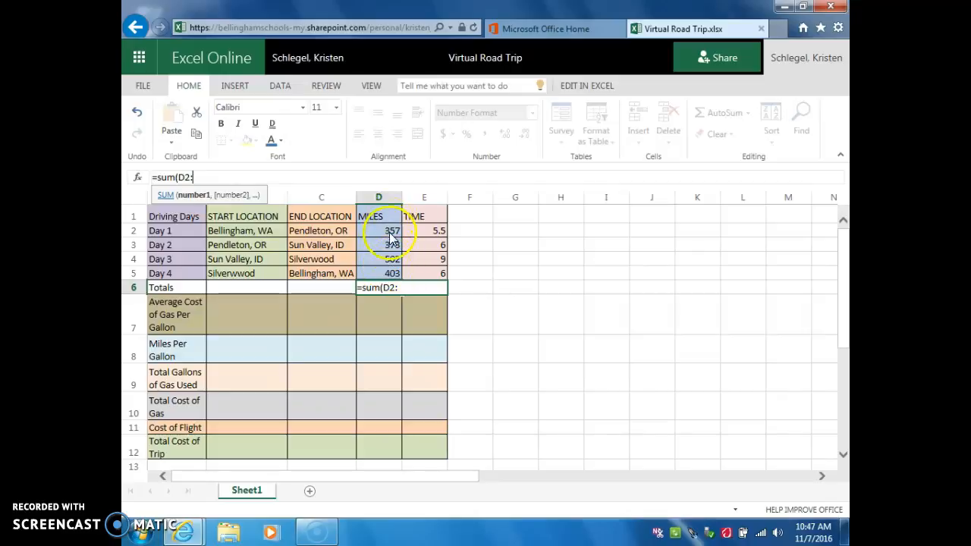
left_click(390, 277)
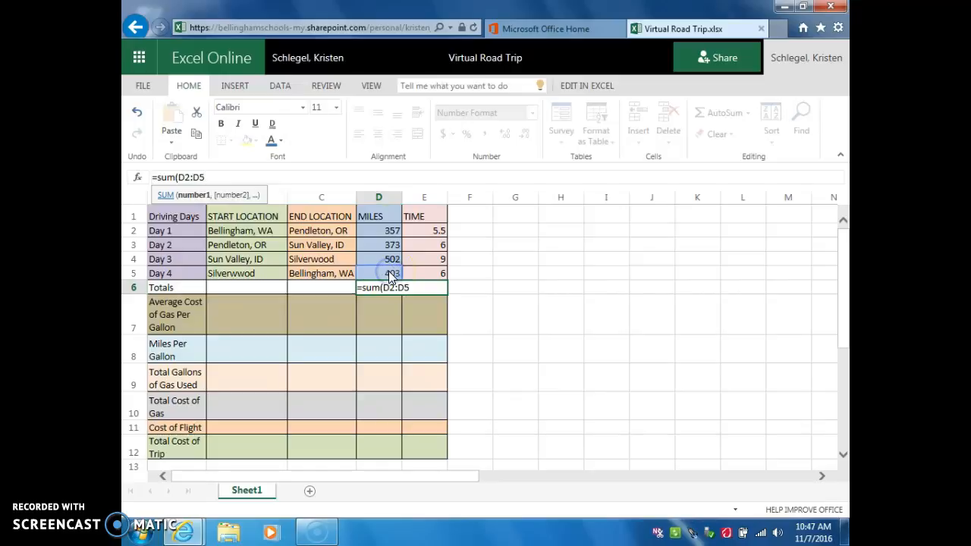
left_click(219, 175)
type(")")
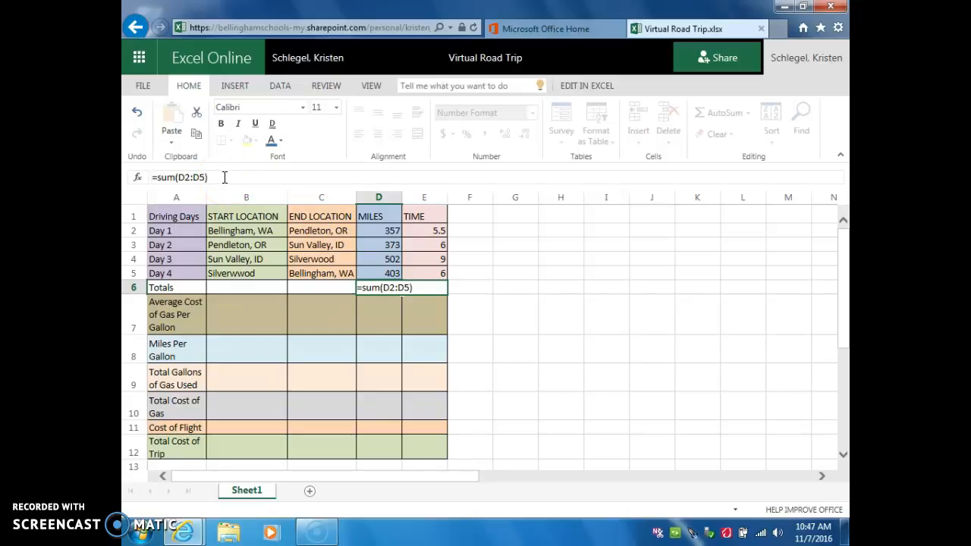
key("Return")
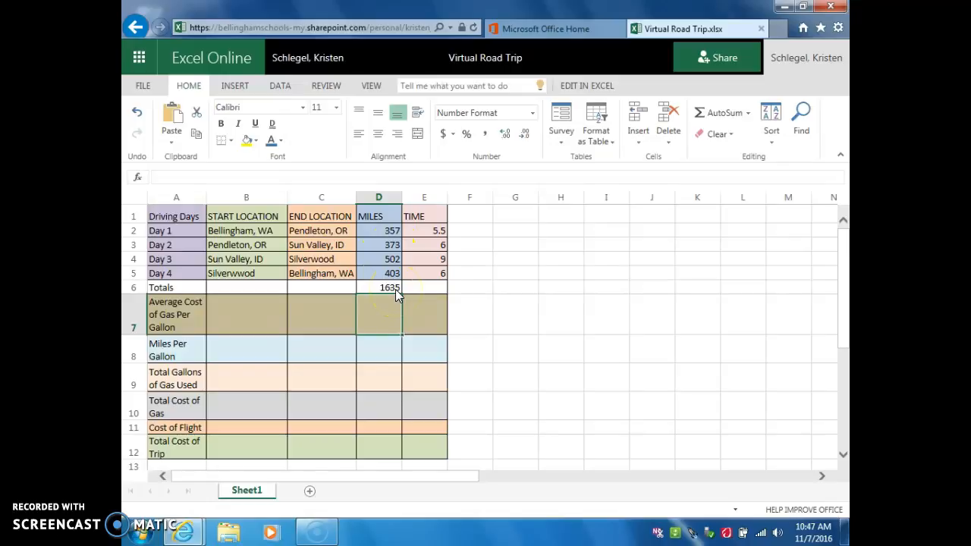
Step: Enter the formula =(E2:E5) in cell E6 of the TIME column's Totals row
left_click(428, 232)
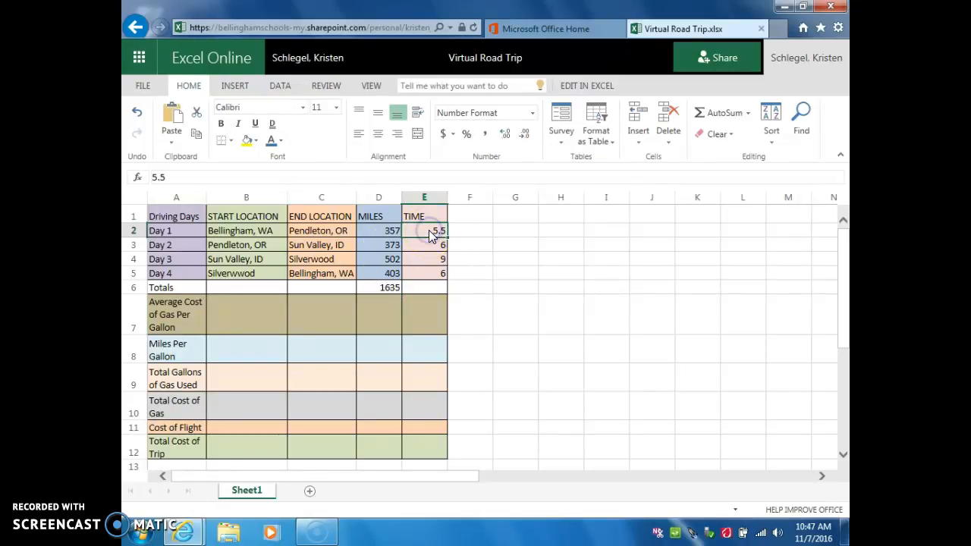
left_click(423, 286)
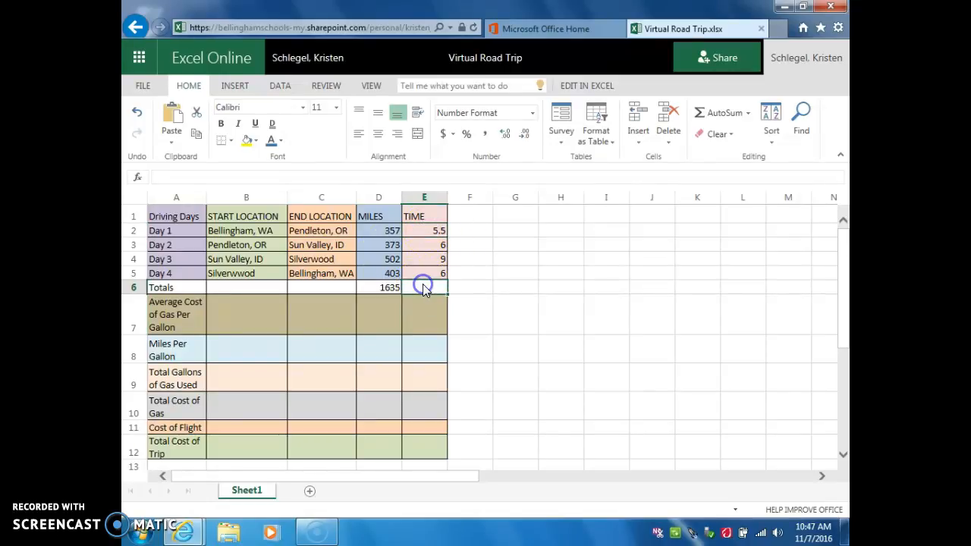
left_click(175, 178)
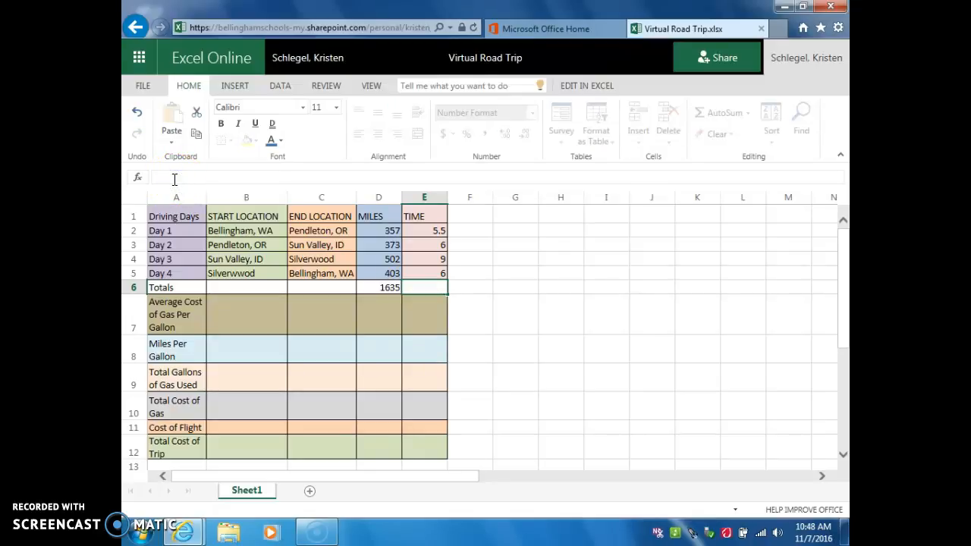
type("=(")
left_click(441, 230)
left_click_drag(440, 230, 427, 275)
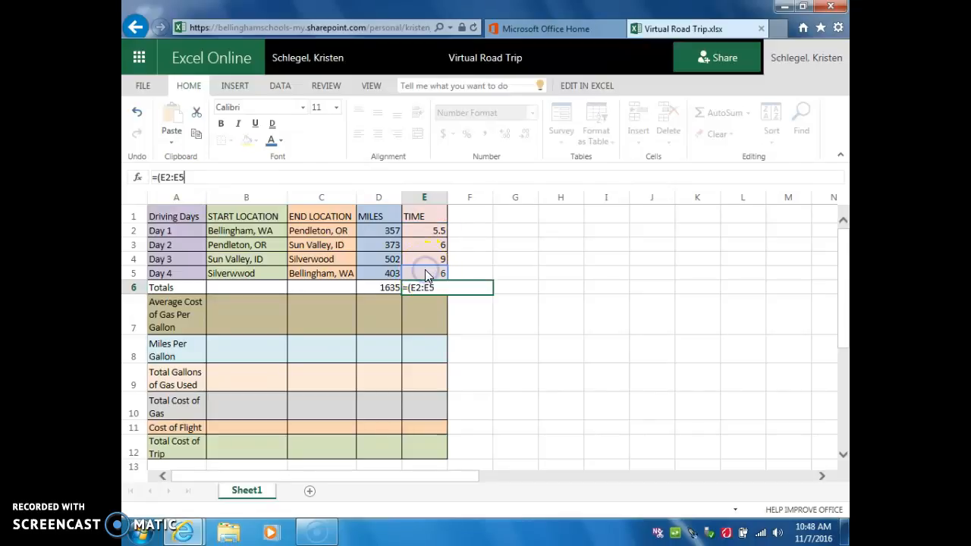
type(")")
key("Return")
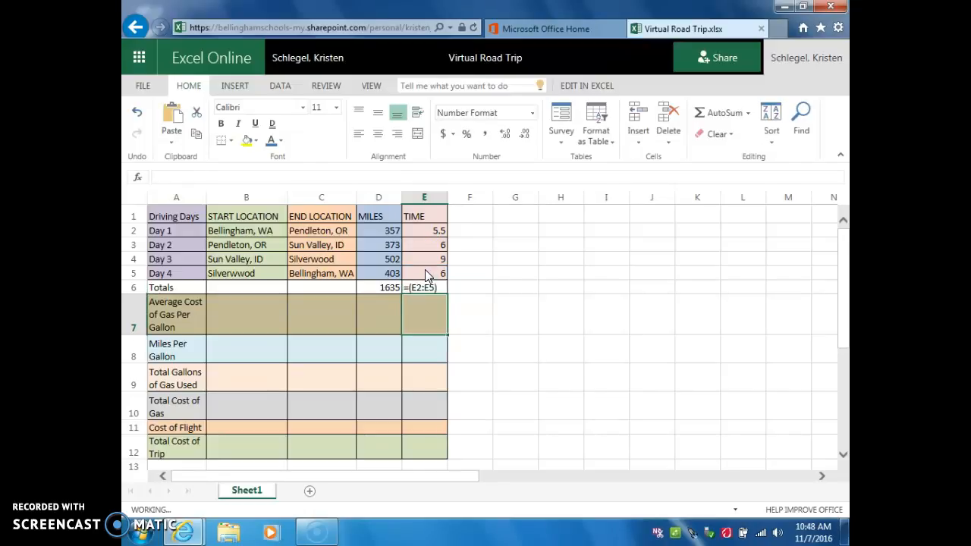
left_click(432, 289)
left_click(433, 291)
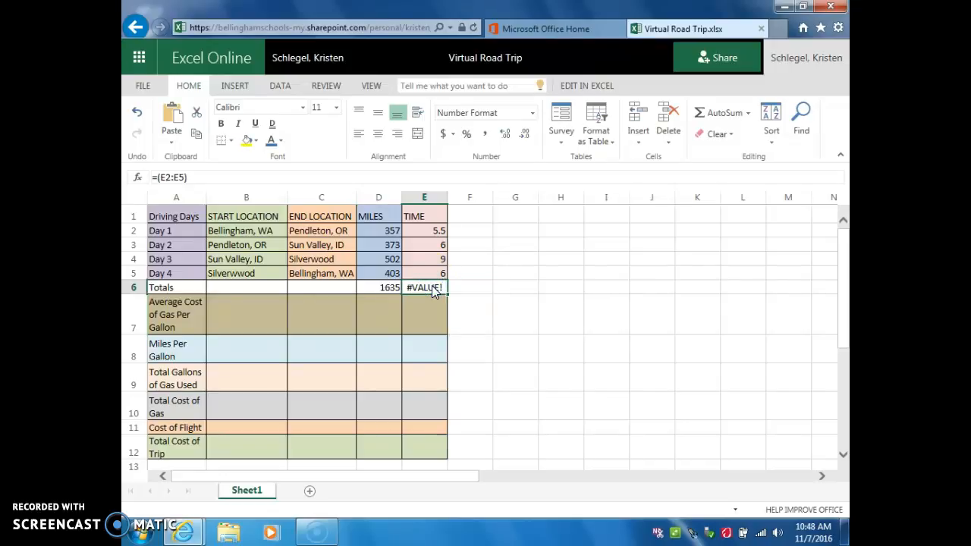
Step: Set the Day 1 time in cell E2 to 5
left_click(439, 242)
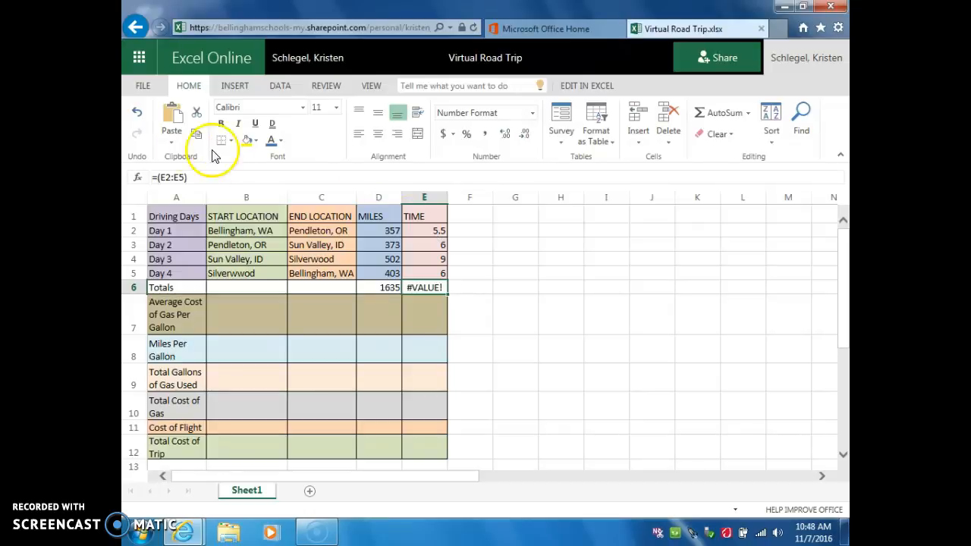
left_click(440, 231)
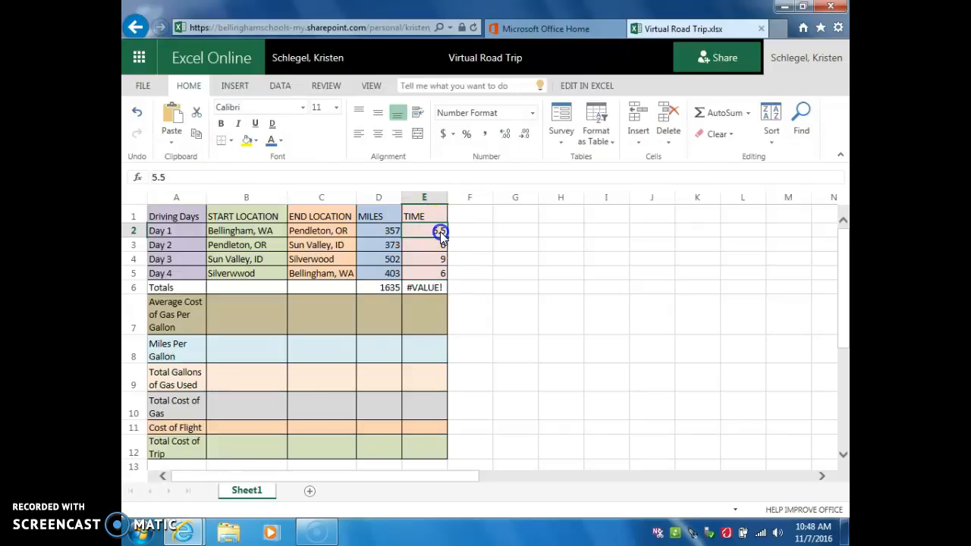
left_click(174, 177)
key("BackSpace")
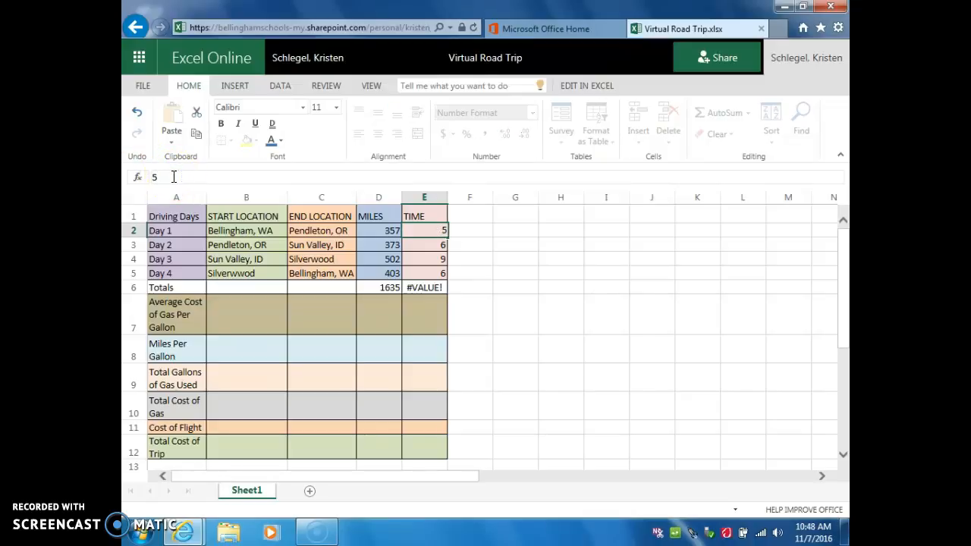
key("Return")
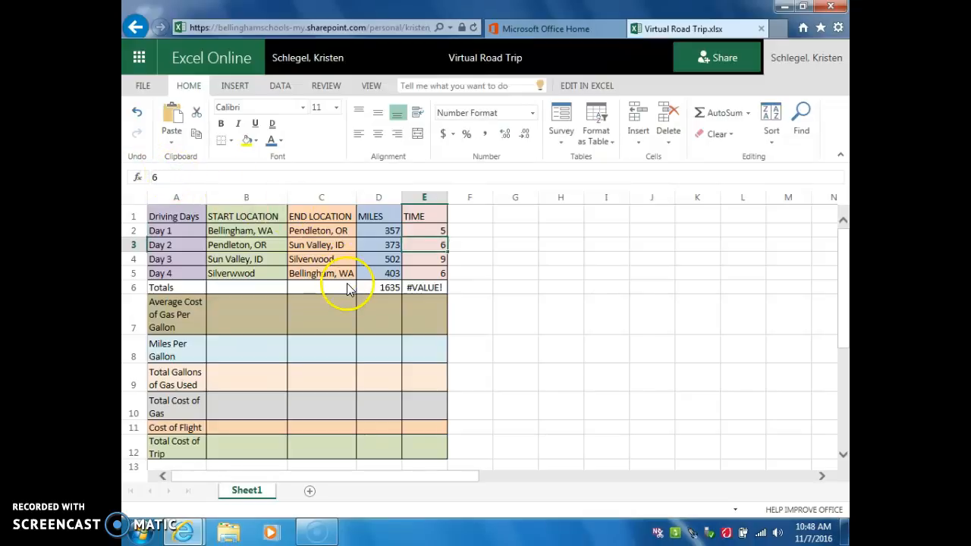
Step: Set the Day 1 time in cell E2 back to 5.5
left_click(429, 286)
left_click(198, 179)
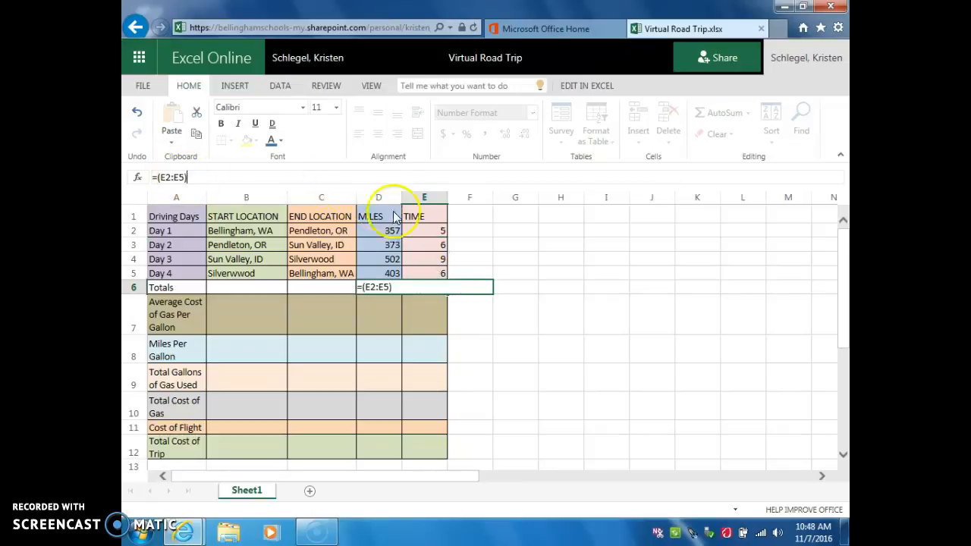
left_click(443, 227)
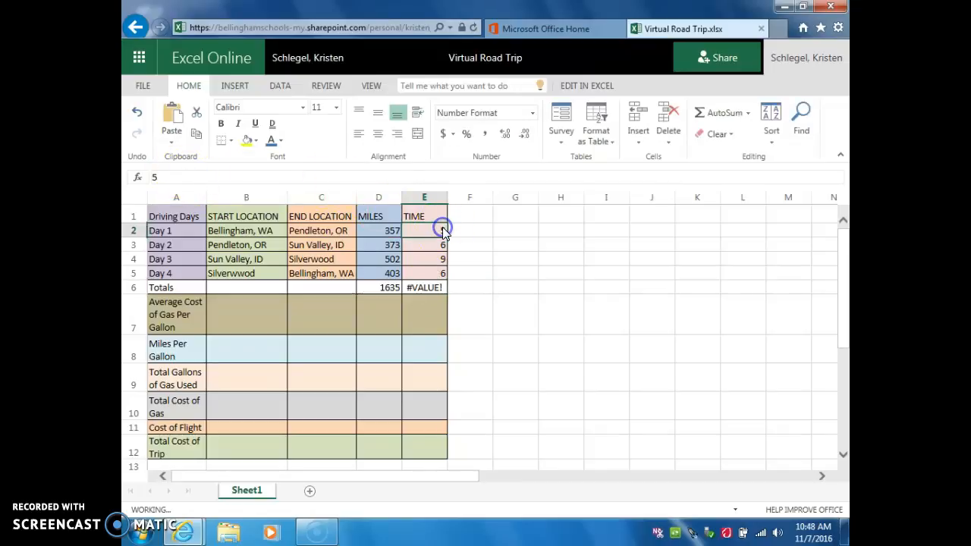
left_click(161, 177)
type(".5")
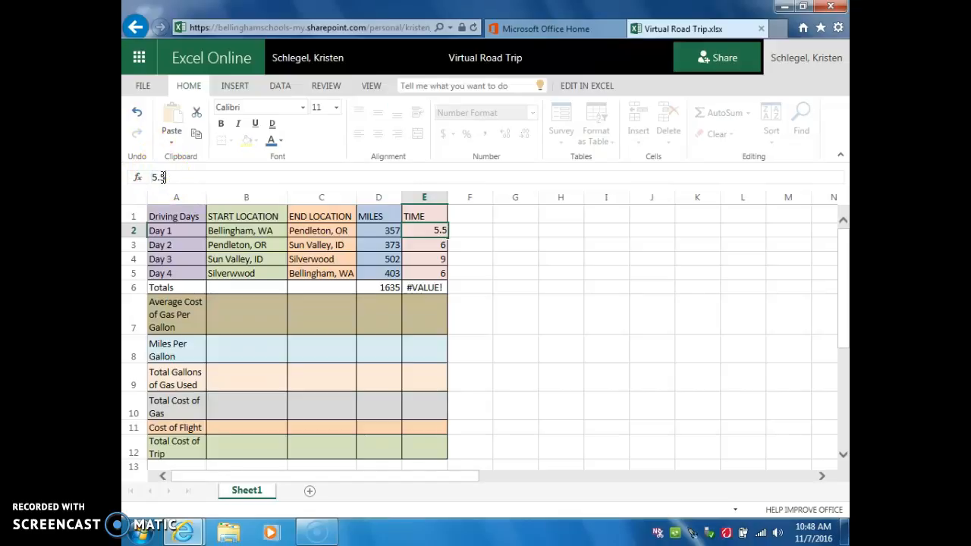
Step: Correct the time total formula in cell E6 to =sum(E2:E5) by adding the missing function name
left_click(427, 288)
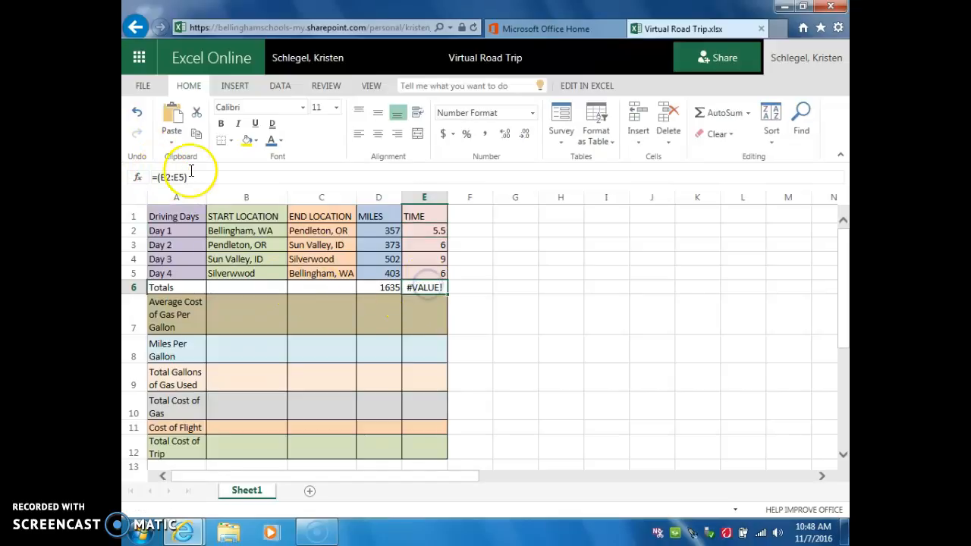
left_click(157, 177)
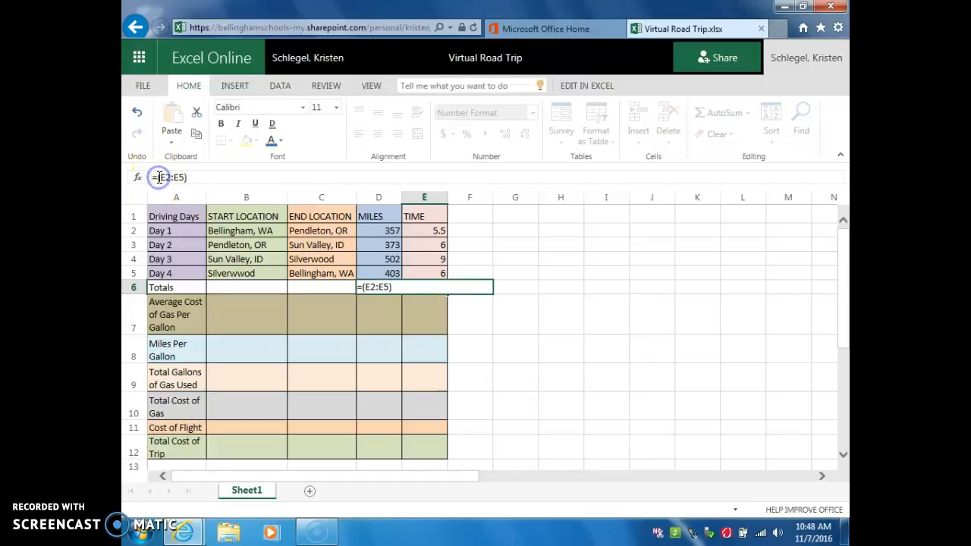
type("sum")
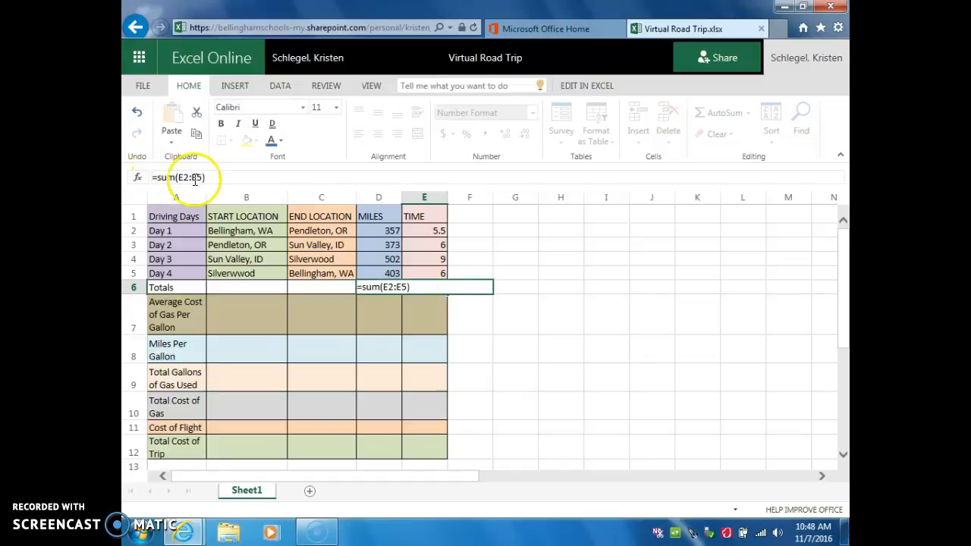
key("Return")
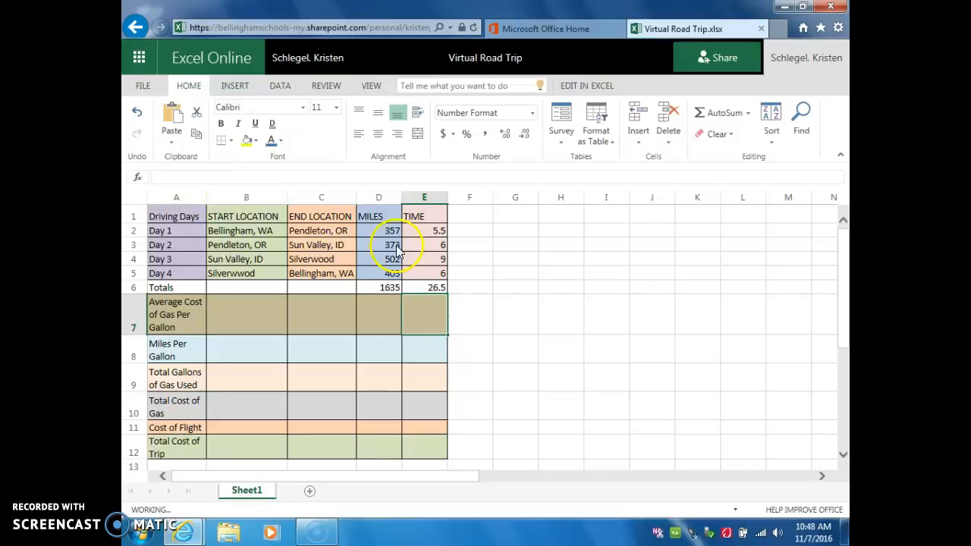